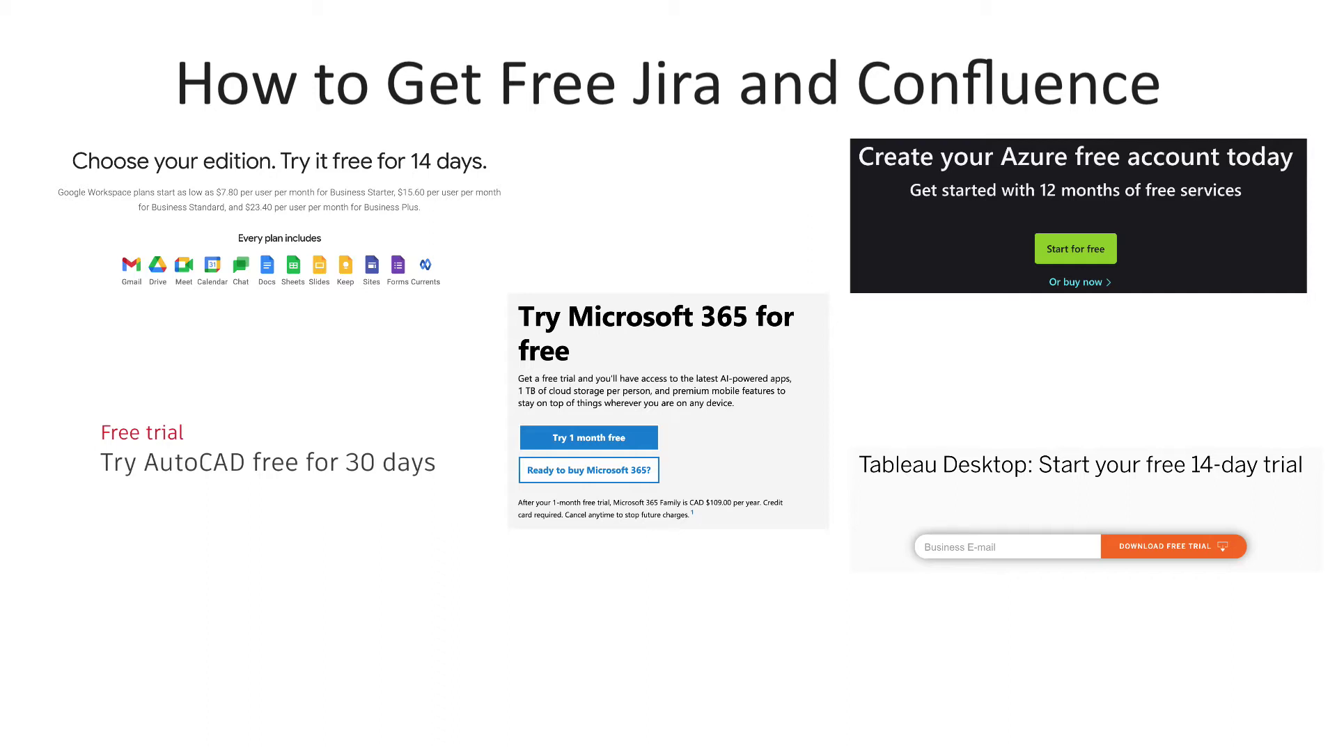
Advance the slides to the Jira Software and Confluence free-plan cards
{"action": "key", "text": "Right"}
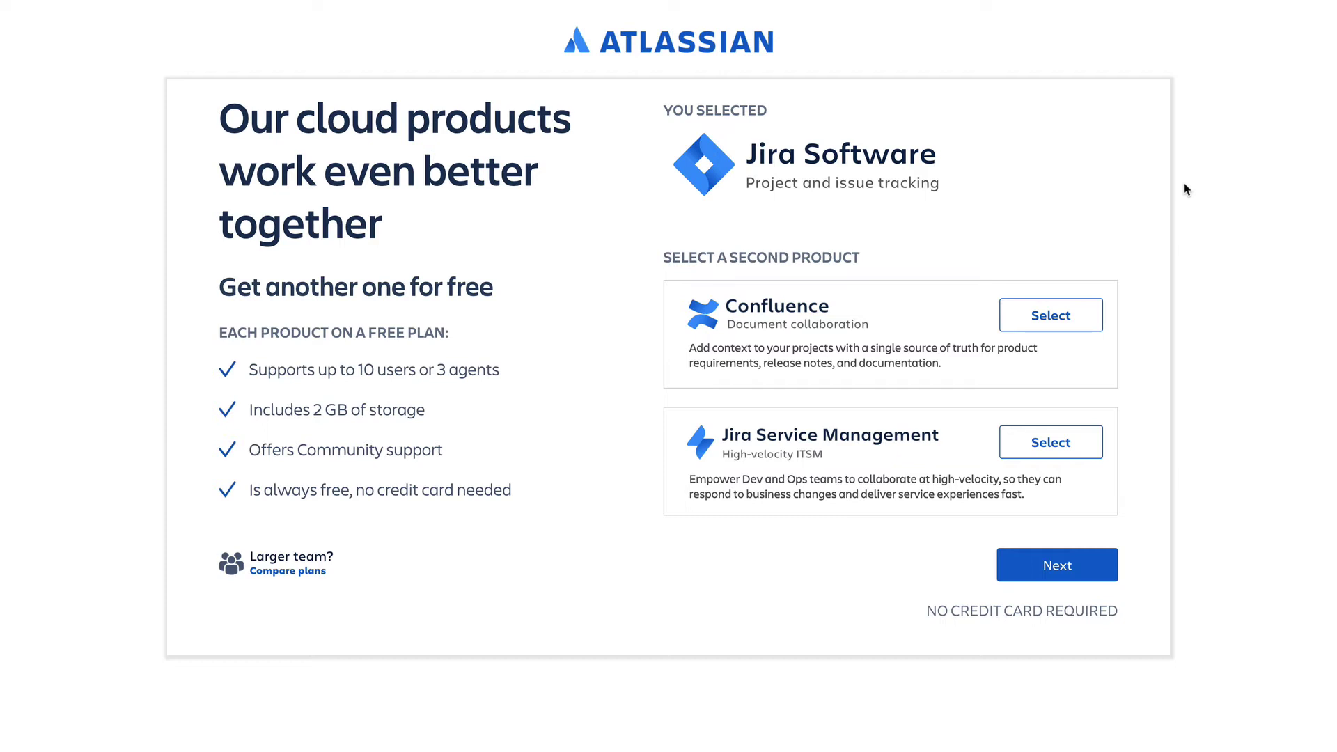
Add Confluence as the second free product alongside Jira Software
{"action": "left_click", "coordinate": [1053, 321]}
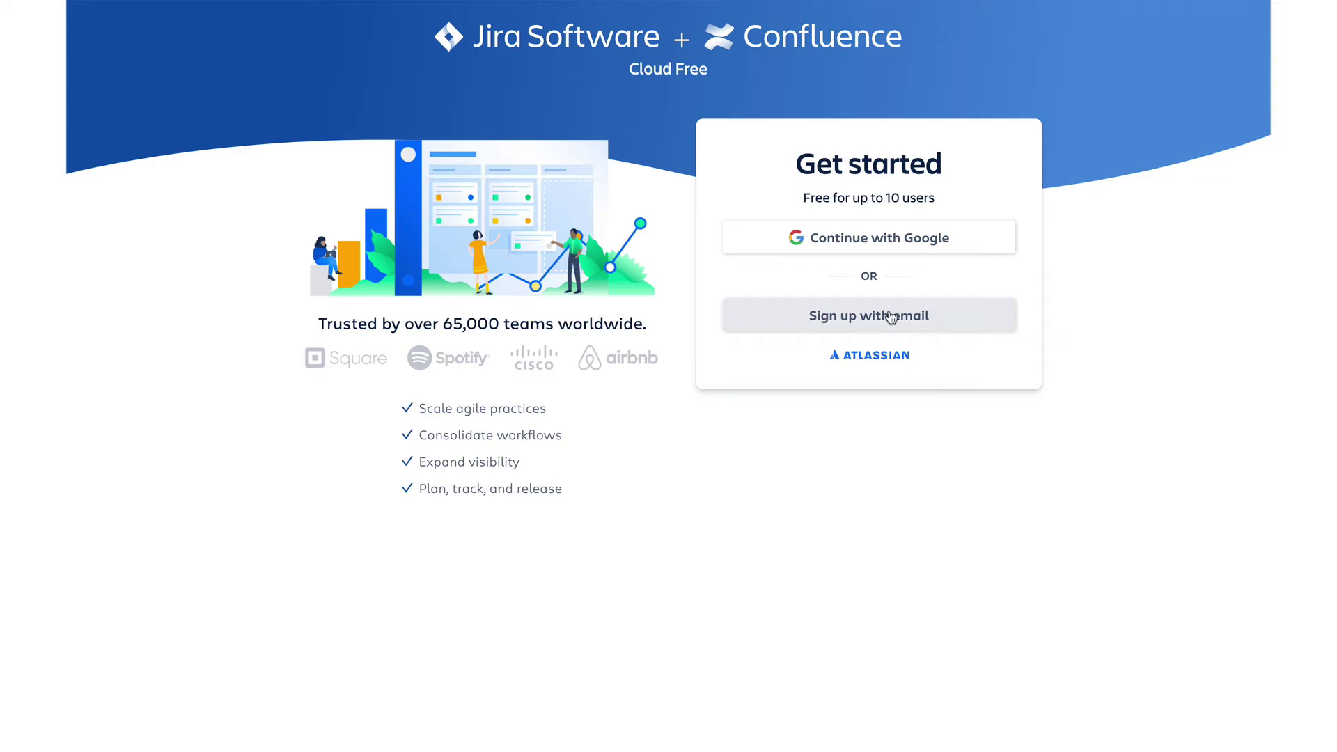
View the email sign-up form, then choose Continue with Google instead
{"action": "left_click", "coordinate": [889, 316]}
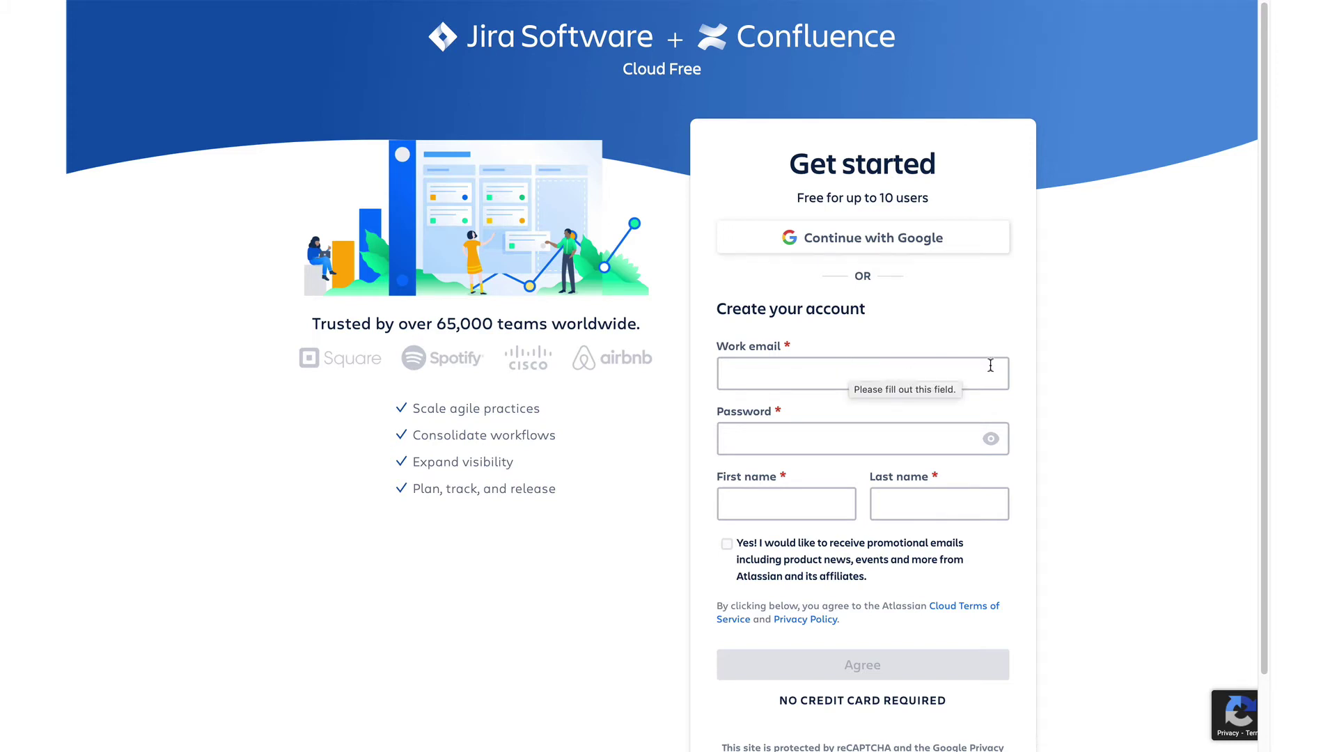
{"action": "scroll", "coordinate": [990, 365], "scroll_direction": "down", "scroll_amount": 1}
{"action": "scroll", "coordinate": [990, 365], "scroll_direction": "up", "scroll_amount": 1}
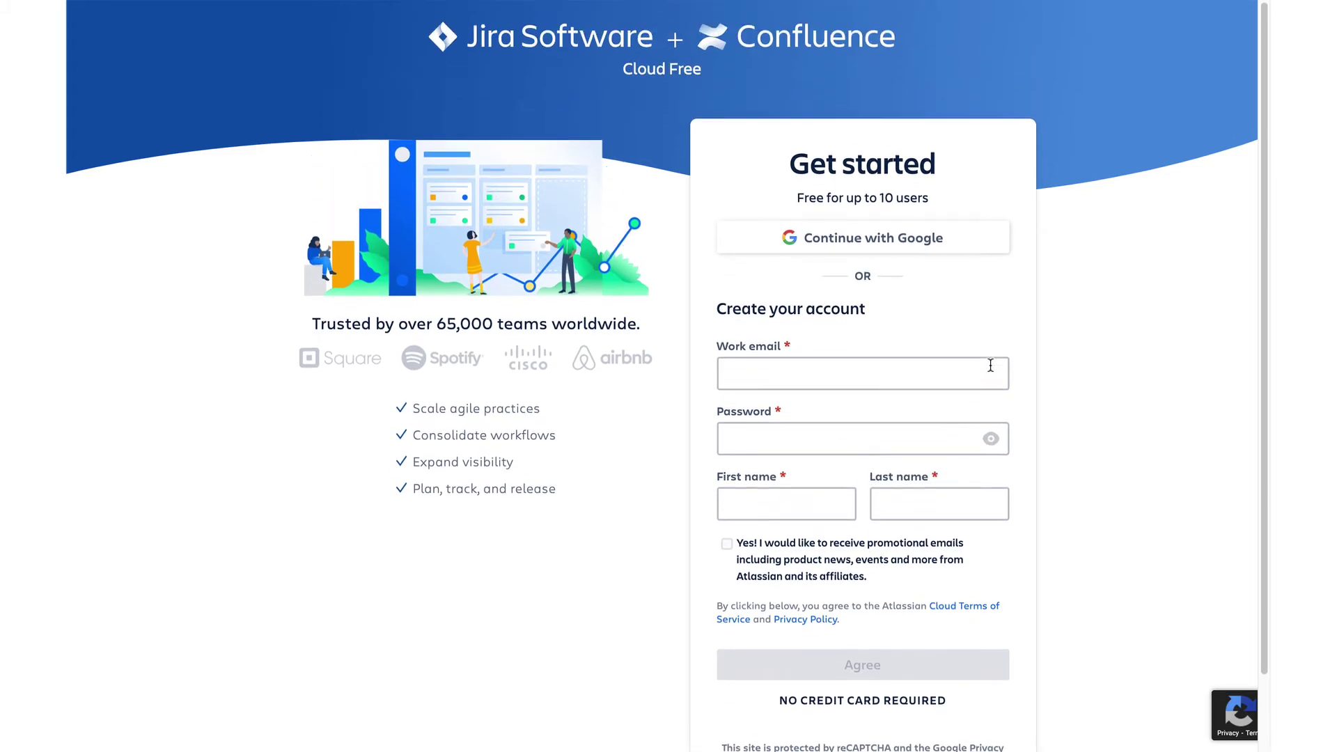
{"action": "left_click", "coordinate": [895, 241]}
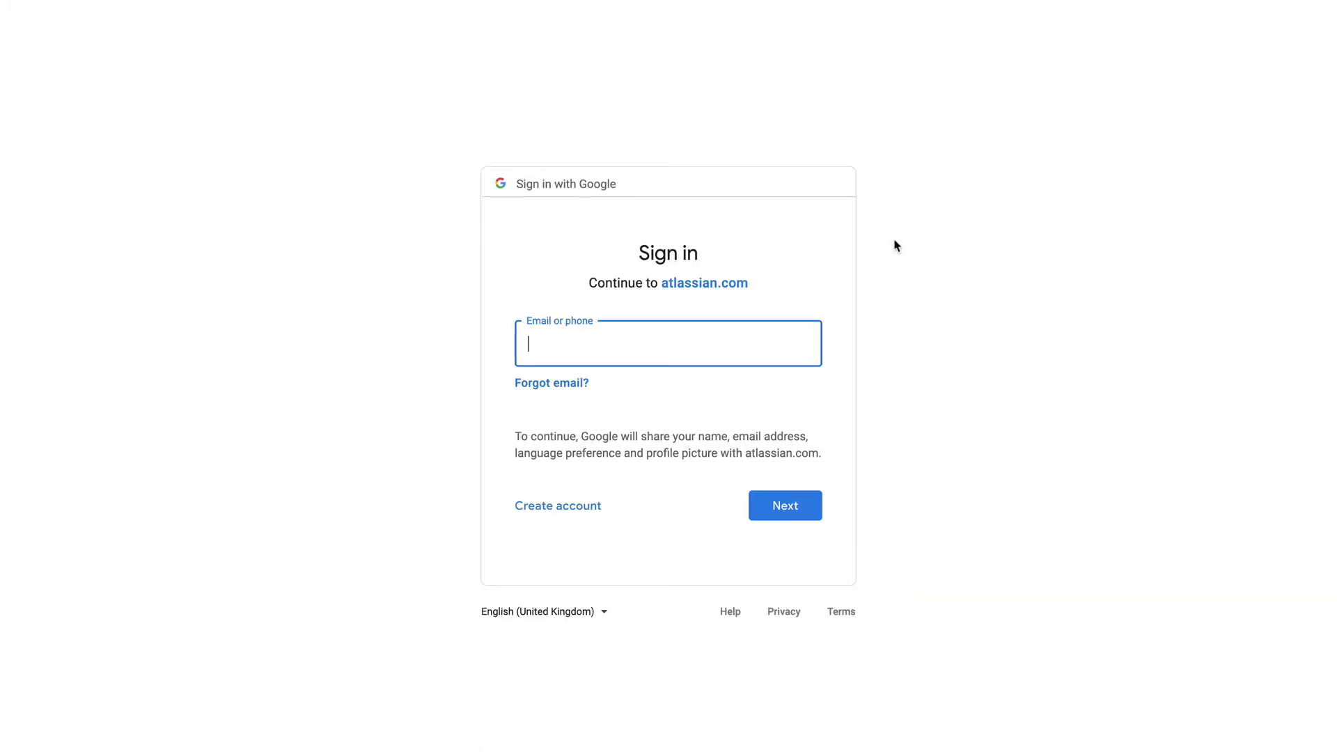
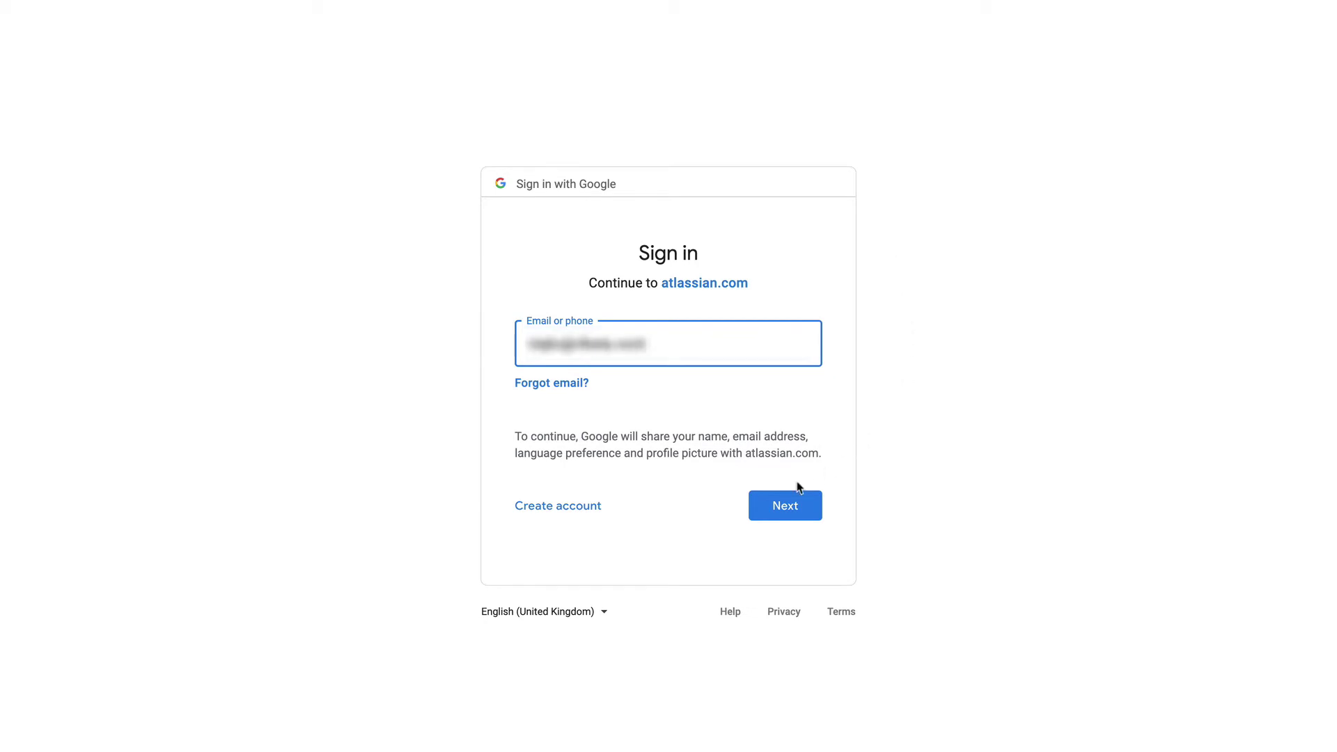
Sign in to Google with the account's email address and password
{"action": "left_click", "coordinate": [782, 508]}
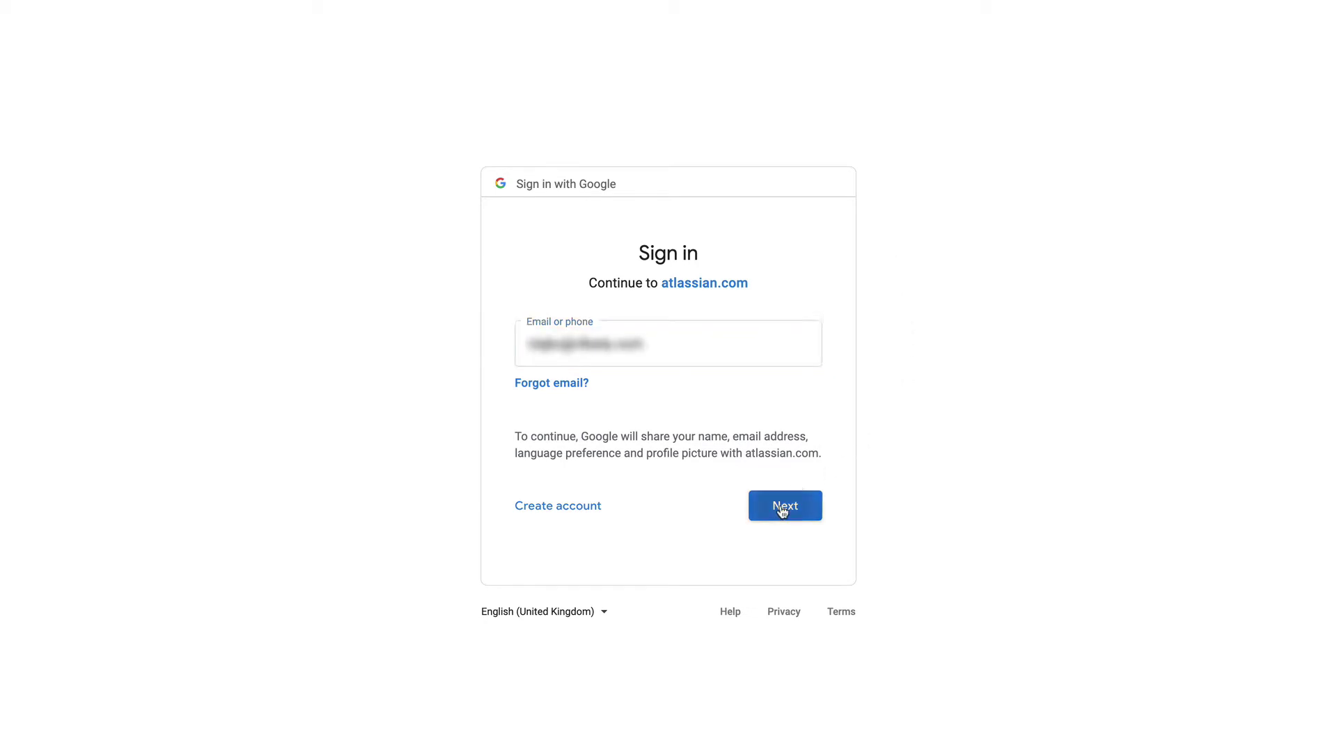
{"action": "type", "text": "••••••••"}
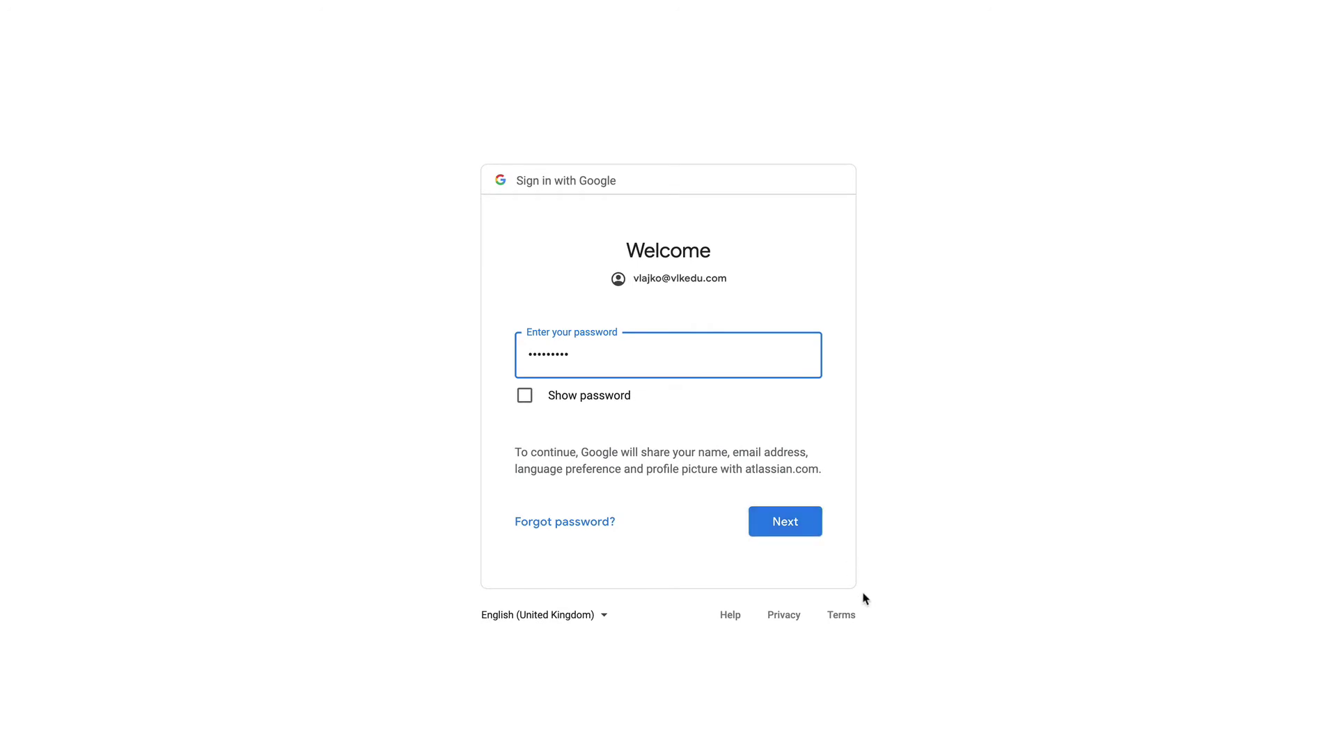
{"action": "left_click", "coordinate": [781, 524]}
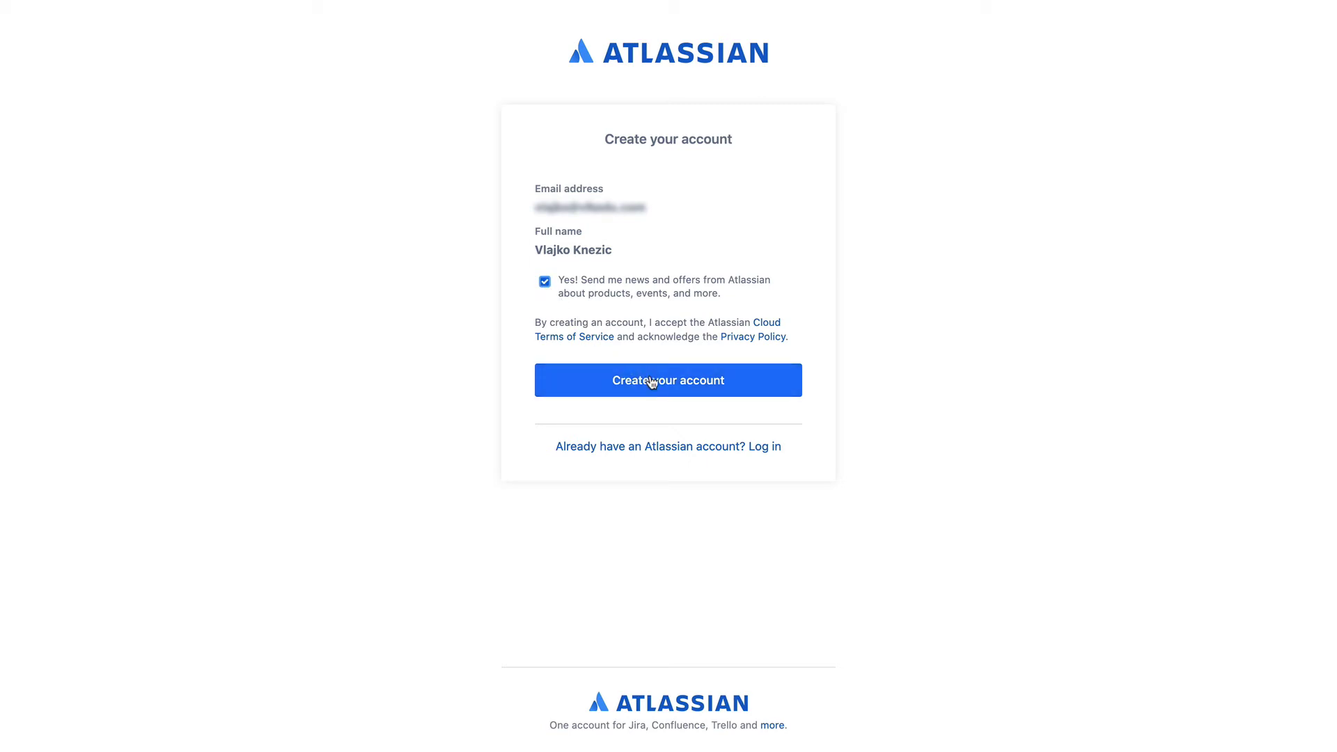
Create the Atlassian account from the prefilled email and name form
{"action": "left_click", "coordinate": [651, 382]}
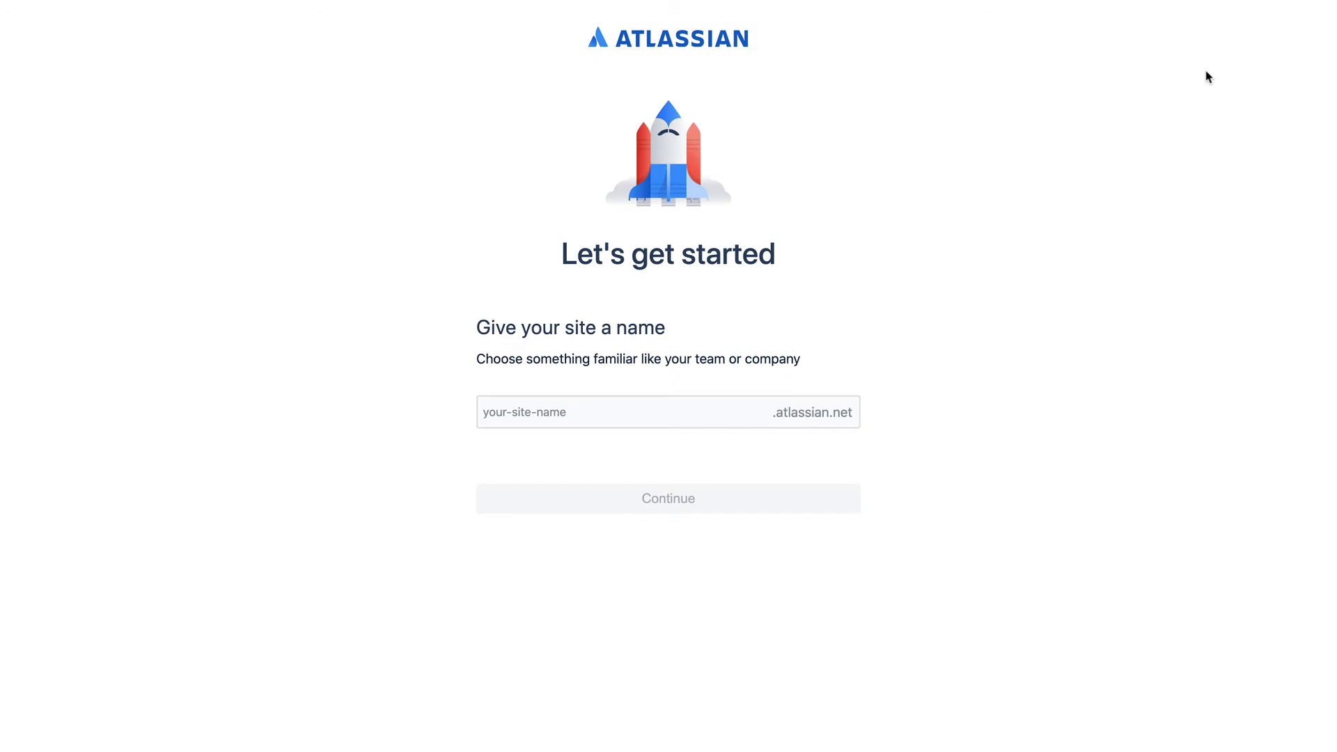
Name the site 'demoab' and continue
{"action": "left_click", "coordinate": [692, 408]}
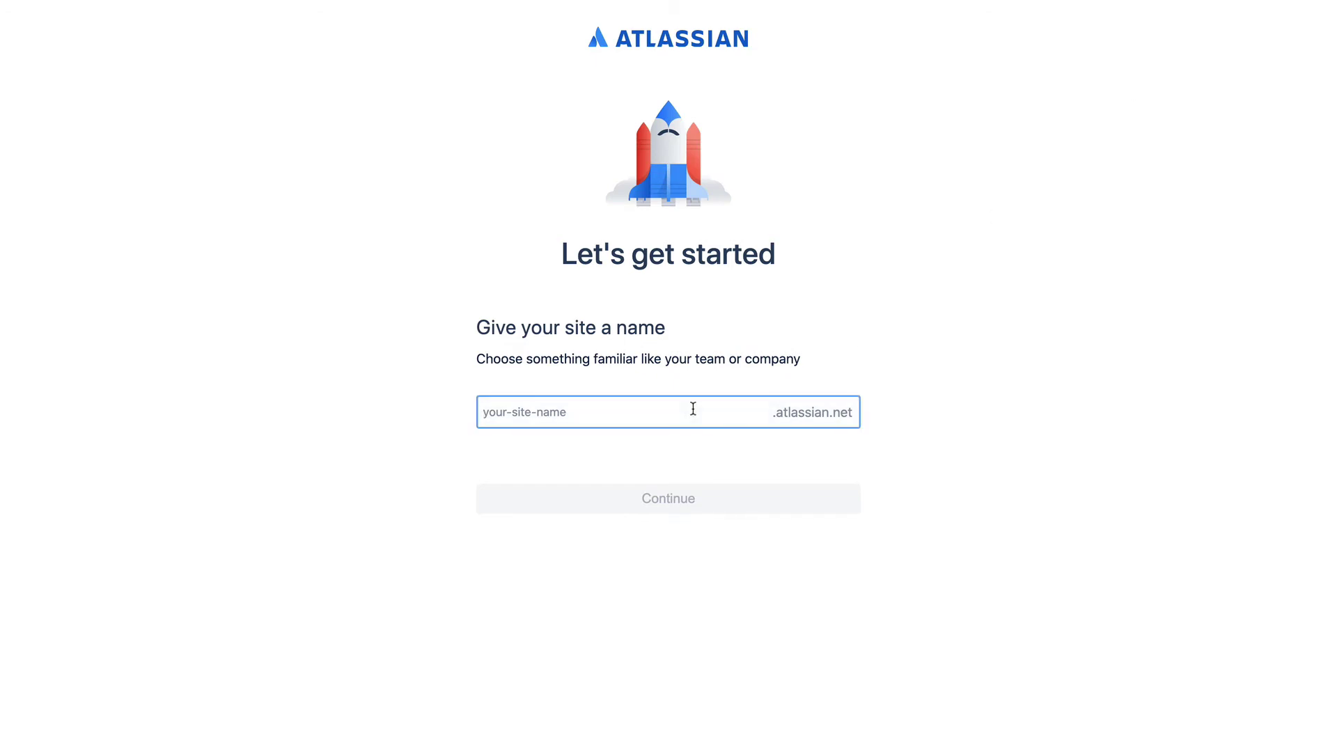
{"action": "type", "text": "demo"}
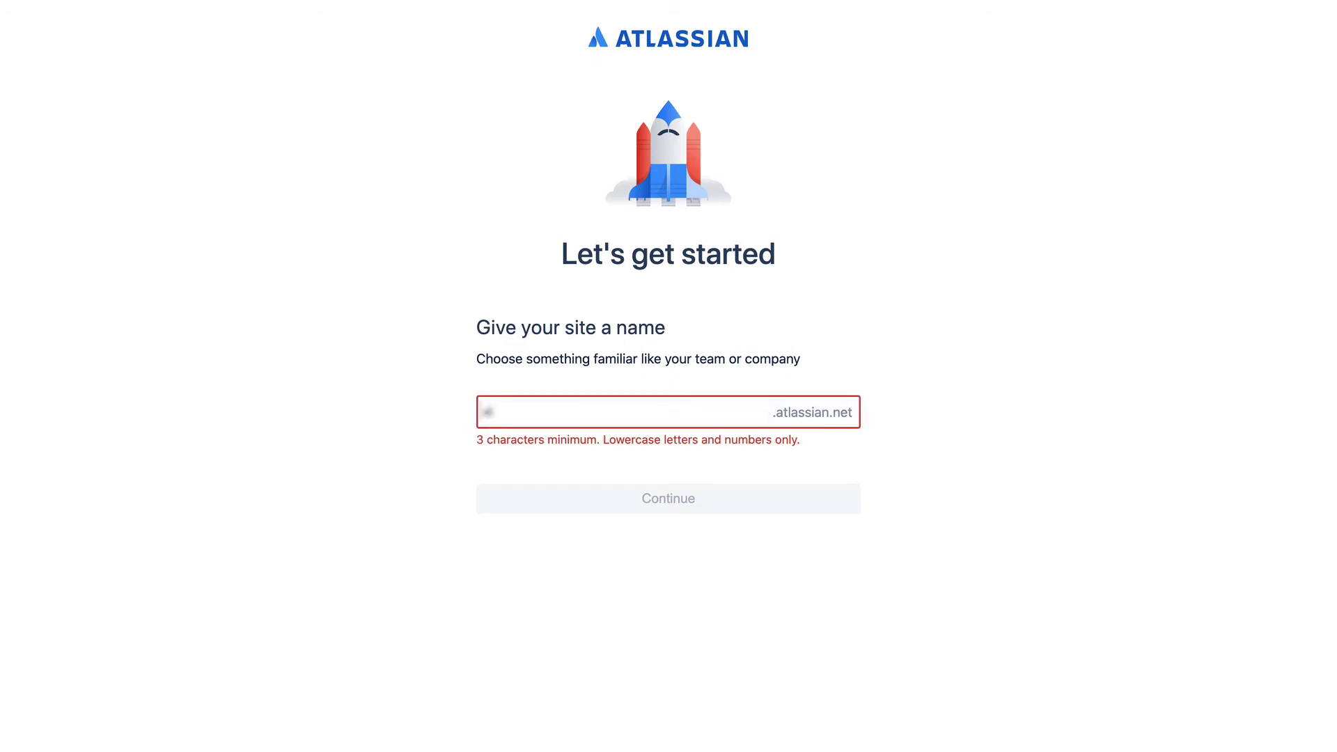
{"action": "type", "text": "ab"}
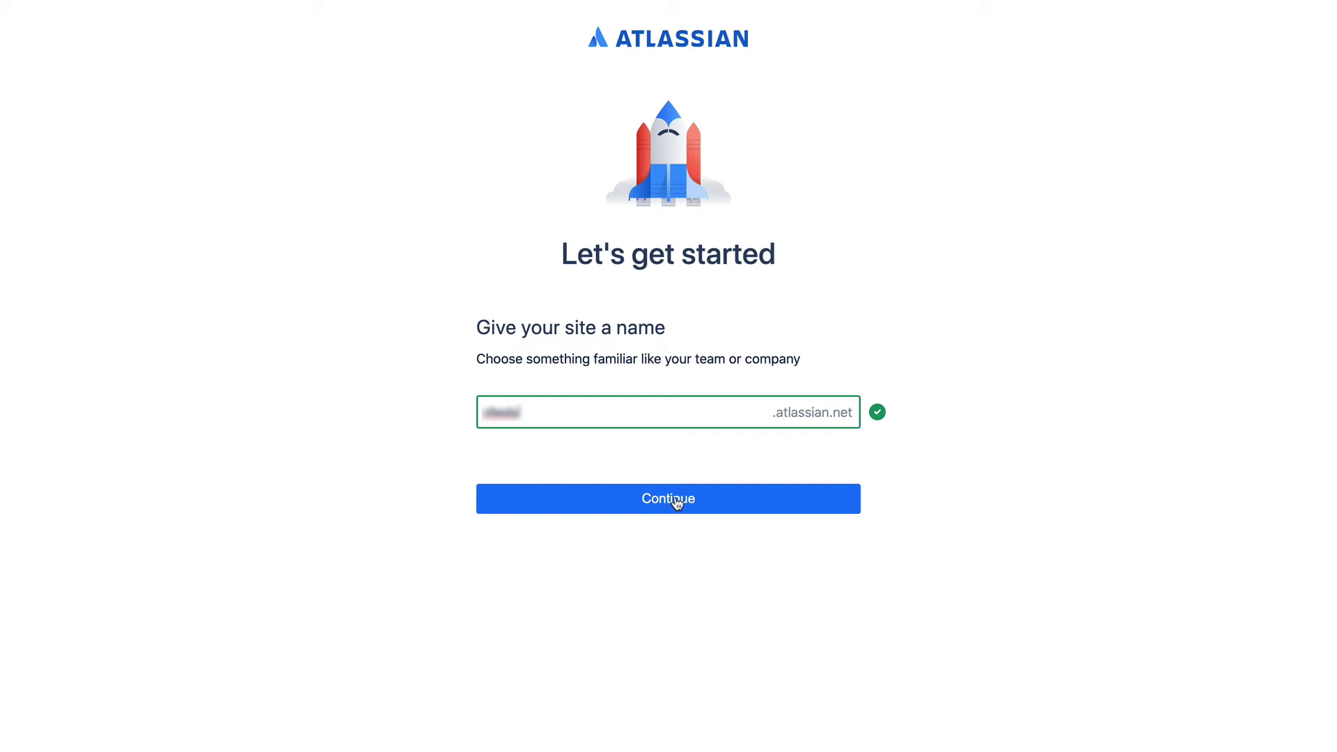
{"action": "left_click", "coordinate": [677, 503]}
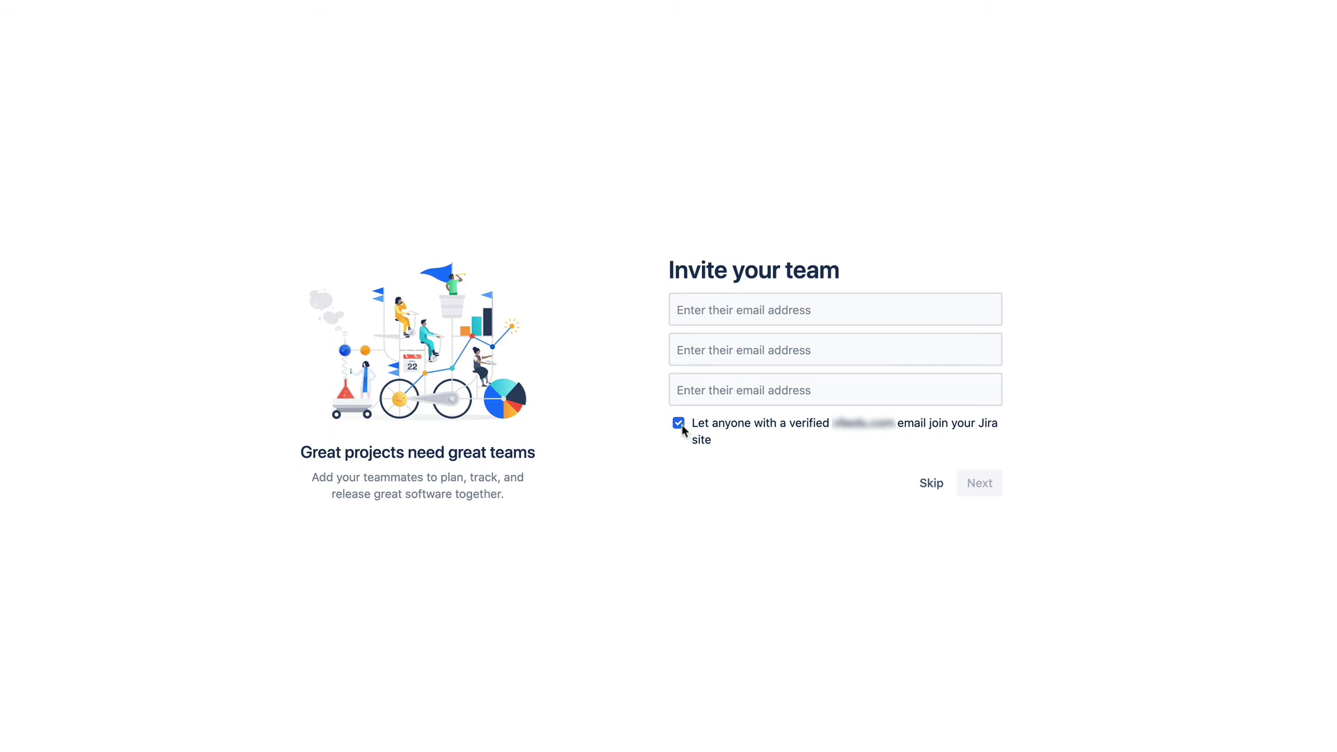
Turn off verified-domain joining and skip inviting teammates
{"action": "left_click", "coordinate": [678, 422]}
{"action": "left_click", "coordinate": [931, 486]}
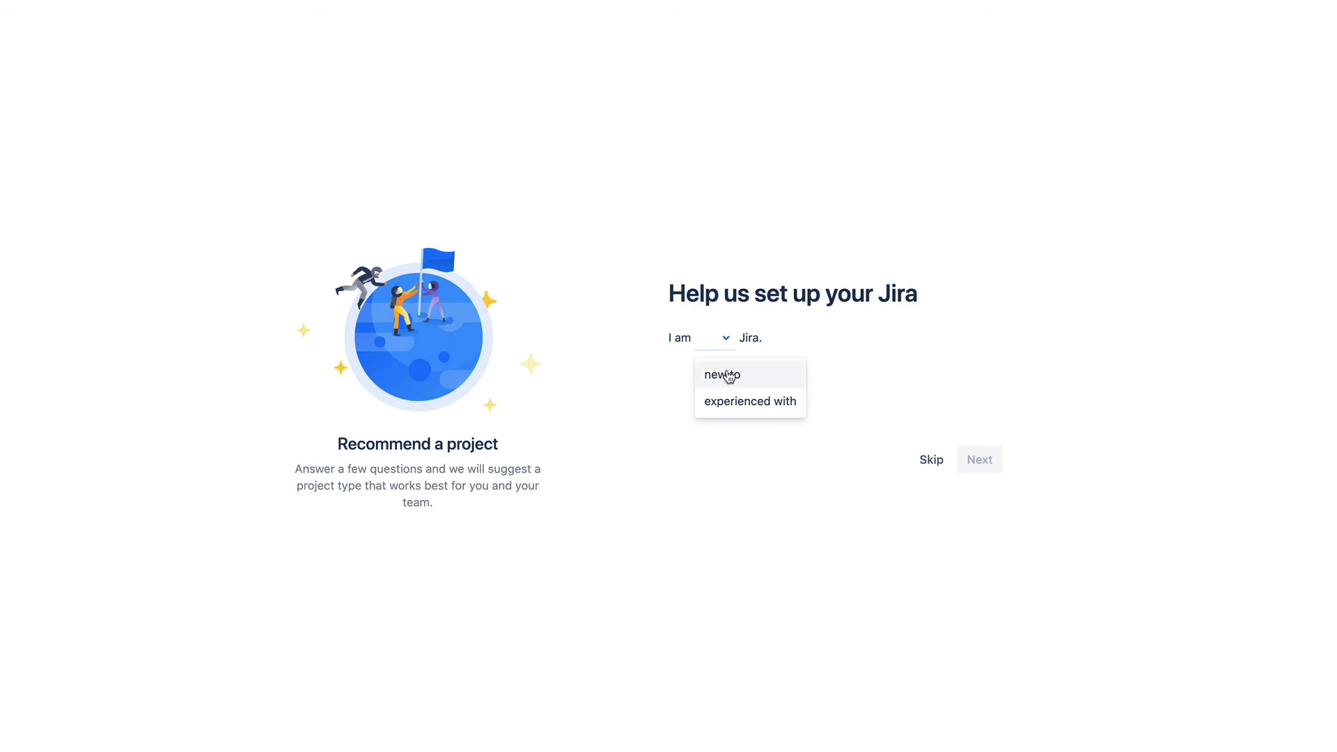
Answer the setup questions: new to Jira, team new to agile, mainly working on features
{"action": "left_click", "coordinate": [727, 376]}
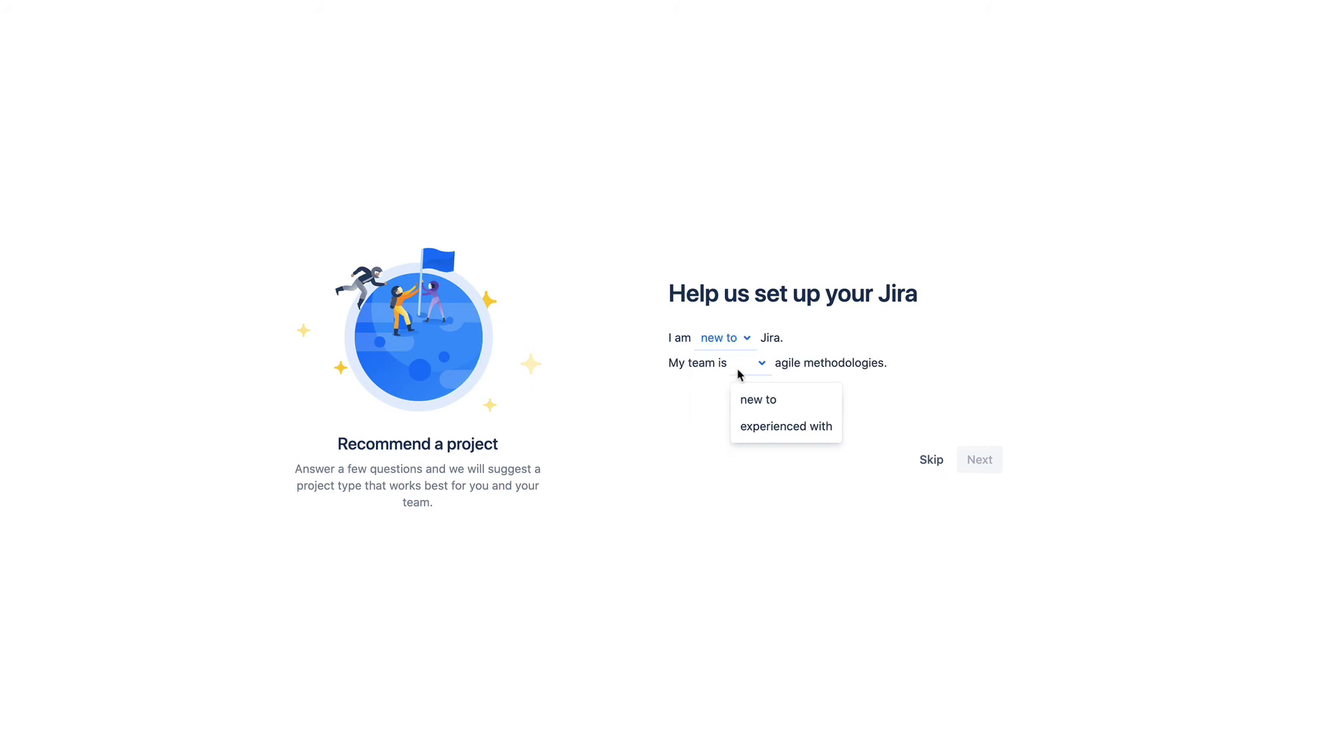
{"action": "left_click", "coordinate": [758, 403]}
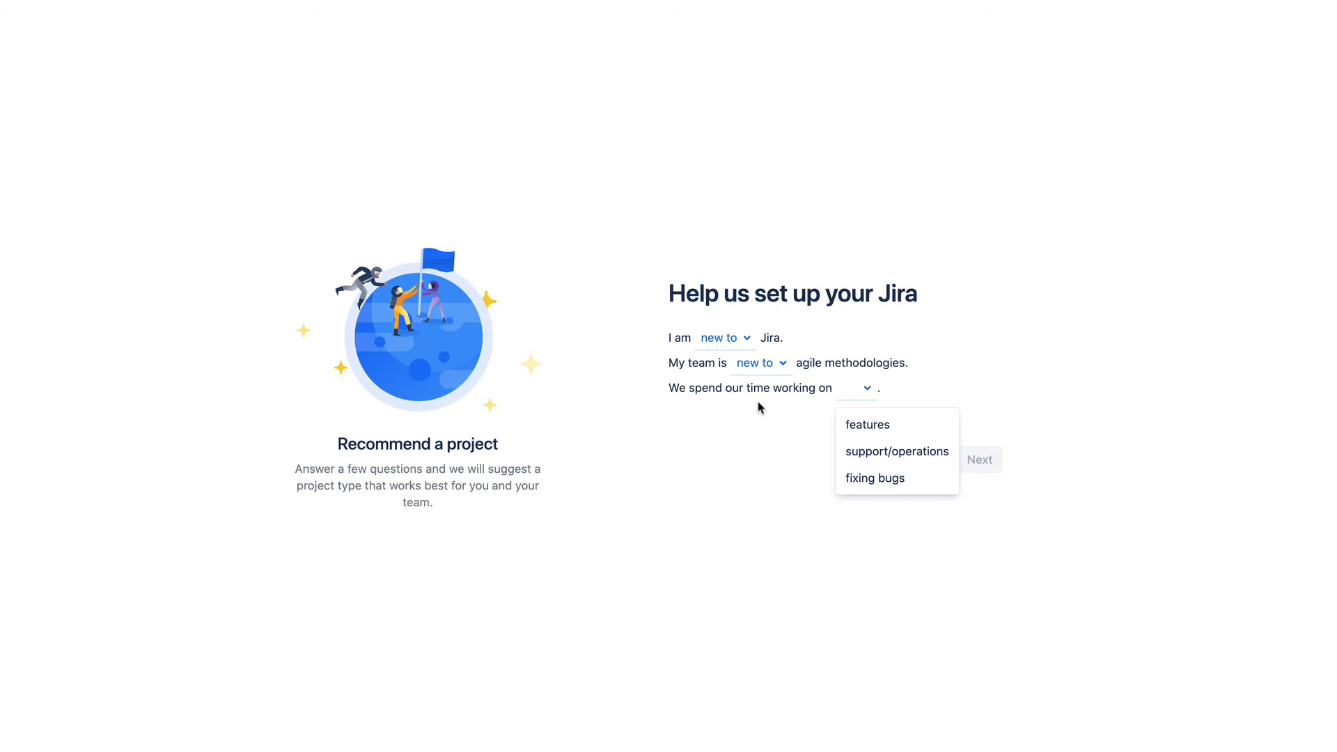
{"action": "left_click", "coordinate": [870, 425]}
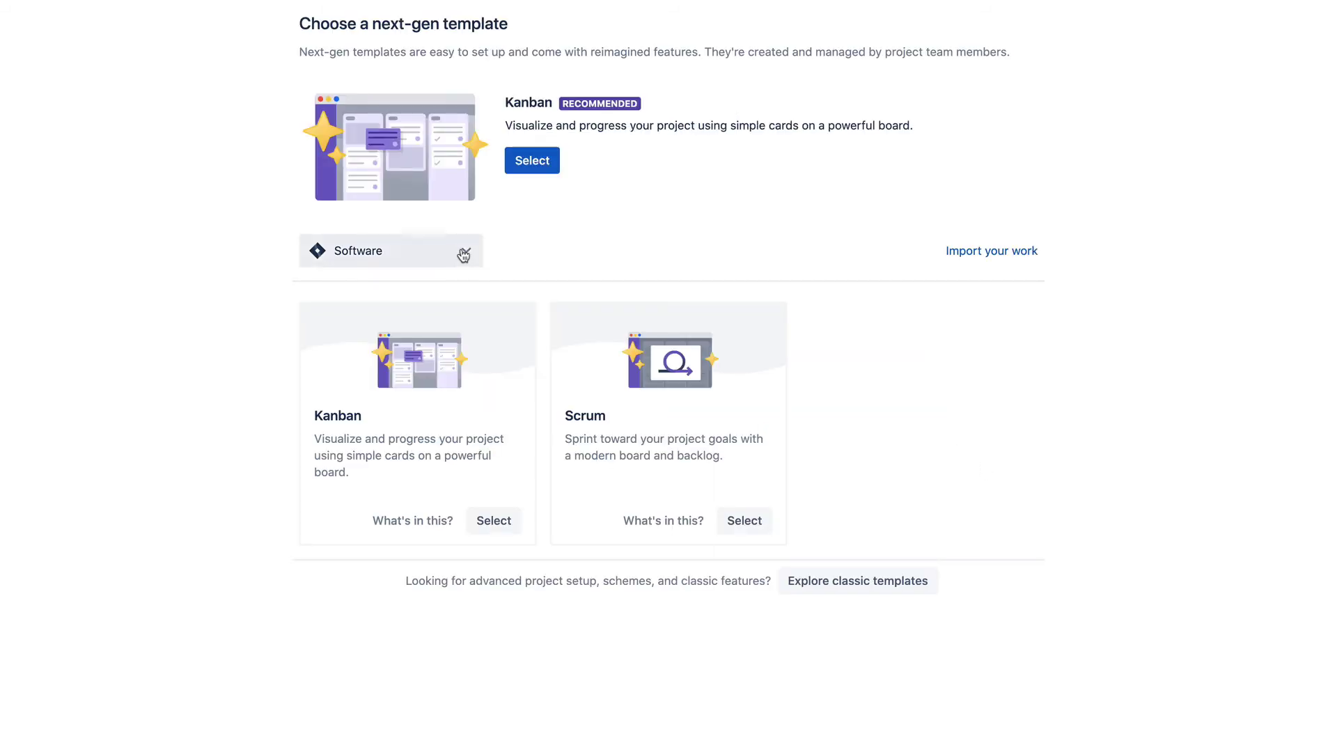
Choose the Scrum template and name the new project 'Scrum Project'
{"action": "left_click", "coordinate": [463, 252]}
{"action": "left_click", "coordinate": [550, 237]}
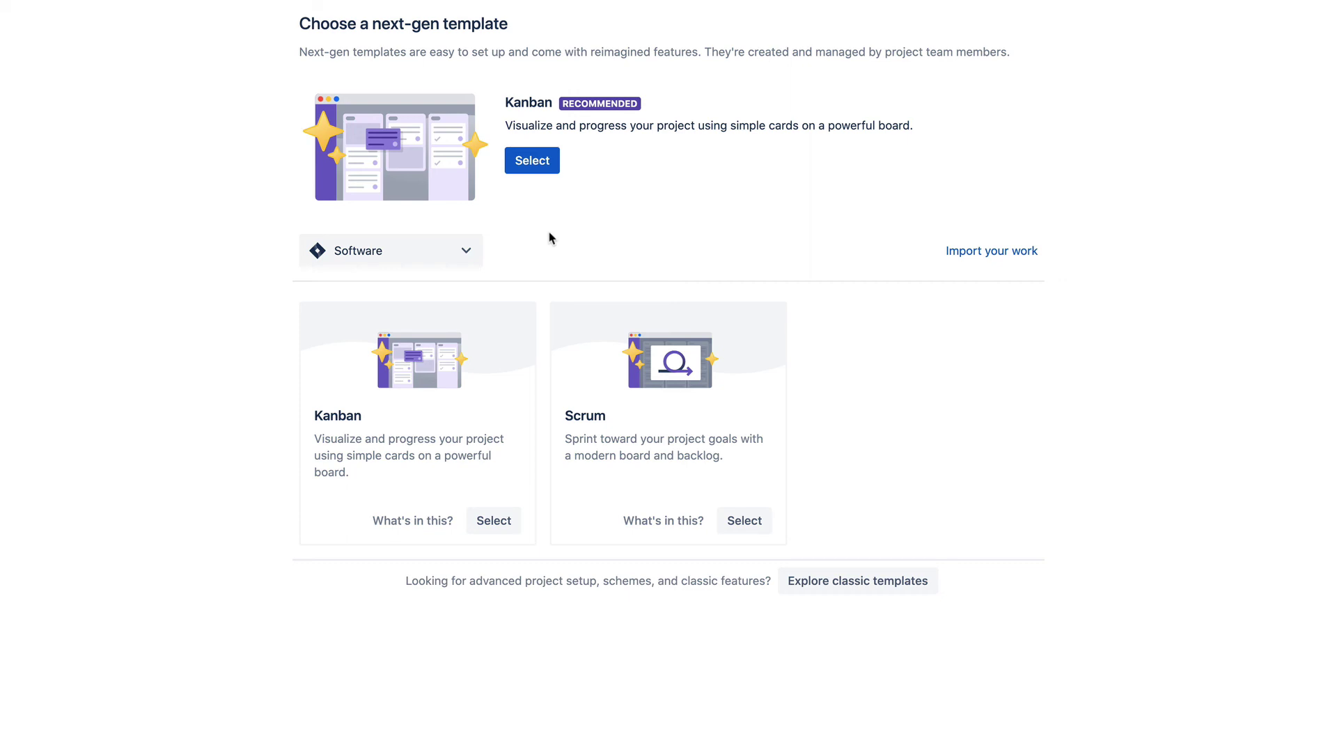
{"action": "left_click", "coordinate": [744, 520]}
{"action": "type", "text": "Scru"}
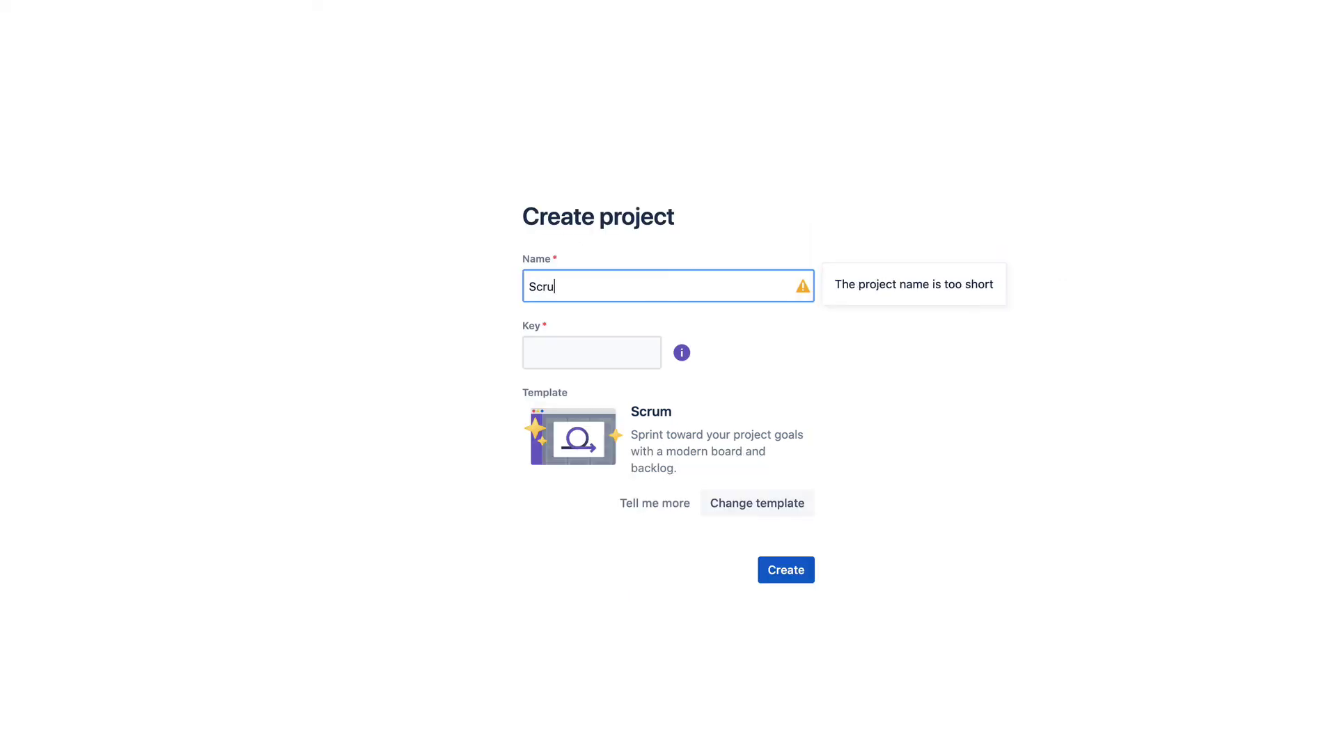
{"action": "type", "text": "m Projec"}
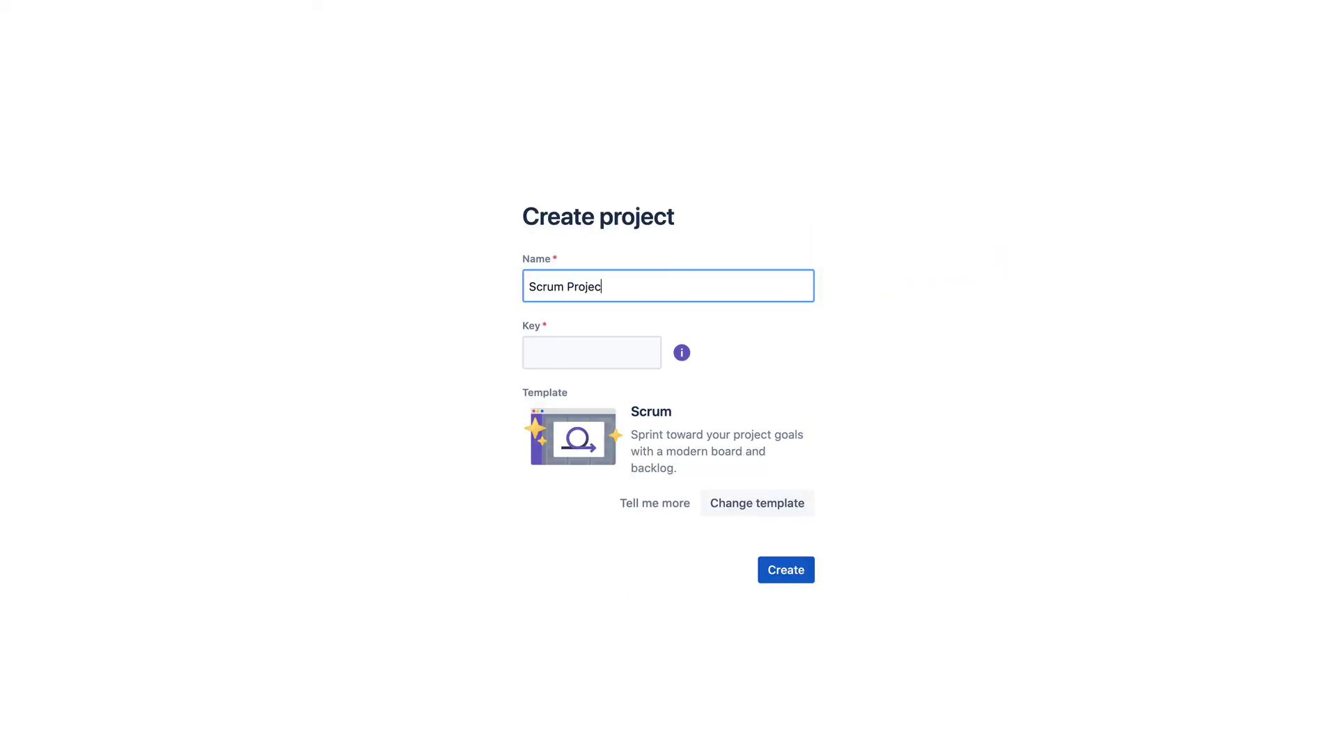
{"action": "type", "text": "t"}
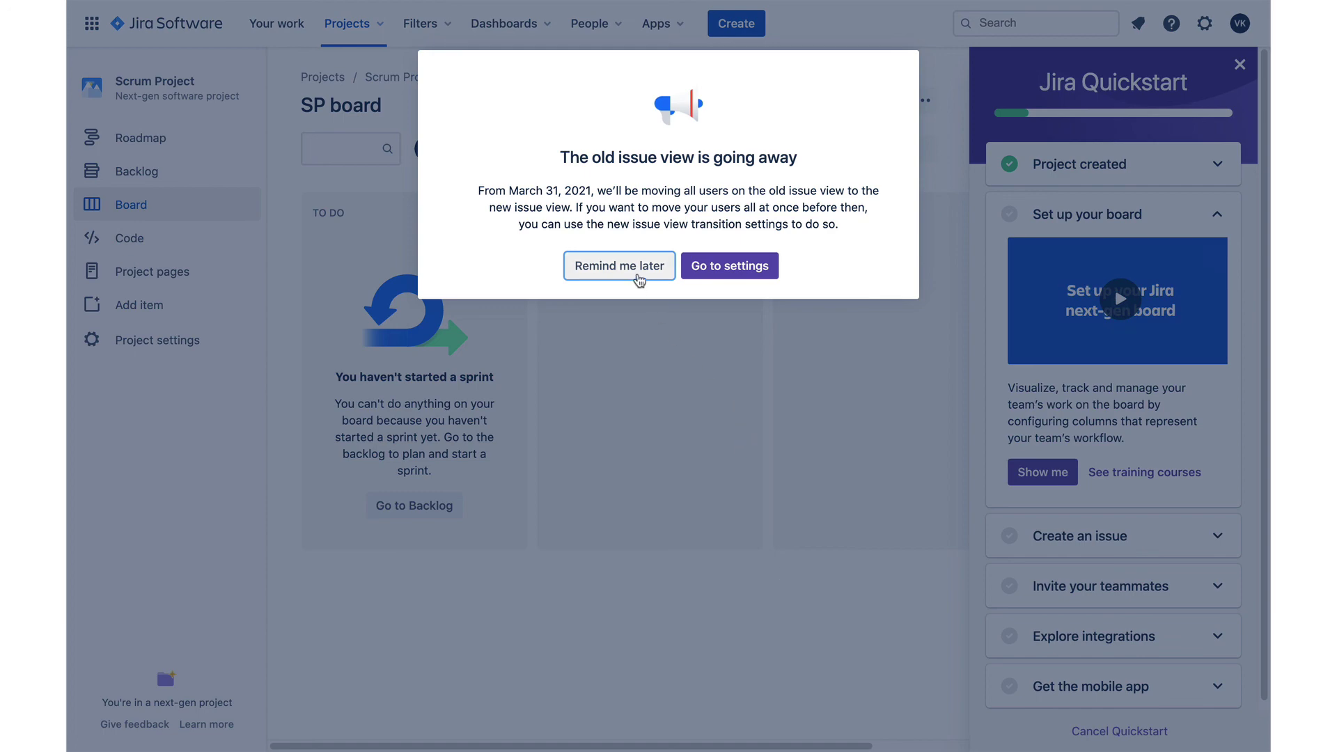
Postpone the issue-view notice, review the Quickstart tips, and close the Quickstart guide
{"action": "left_click", "coordinate": [619, 266]}
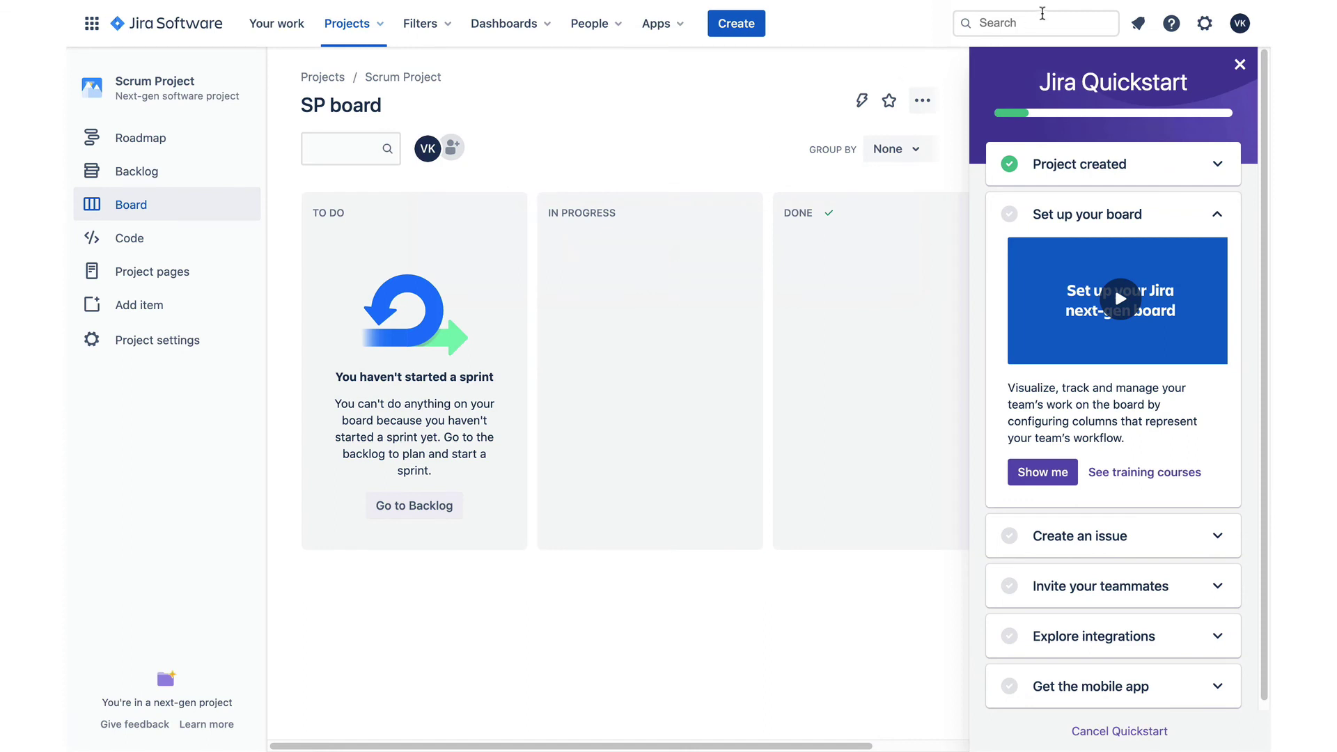
{"action": "scroll", "coordinate": [1097, 339], "scroll_direction": "down", "scroll_amount": 1}
{"action": "scroll", "coordinate": [1098, 340], "scroll_direction": "up", "scroll_amount": 1}
{"action": "left_click", "coordinate": [1214, 541]}
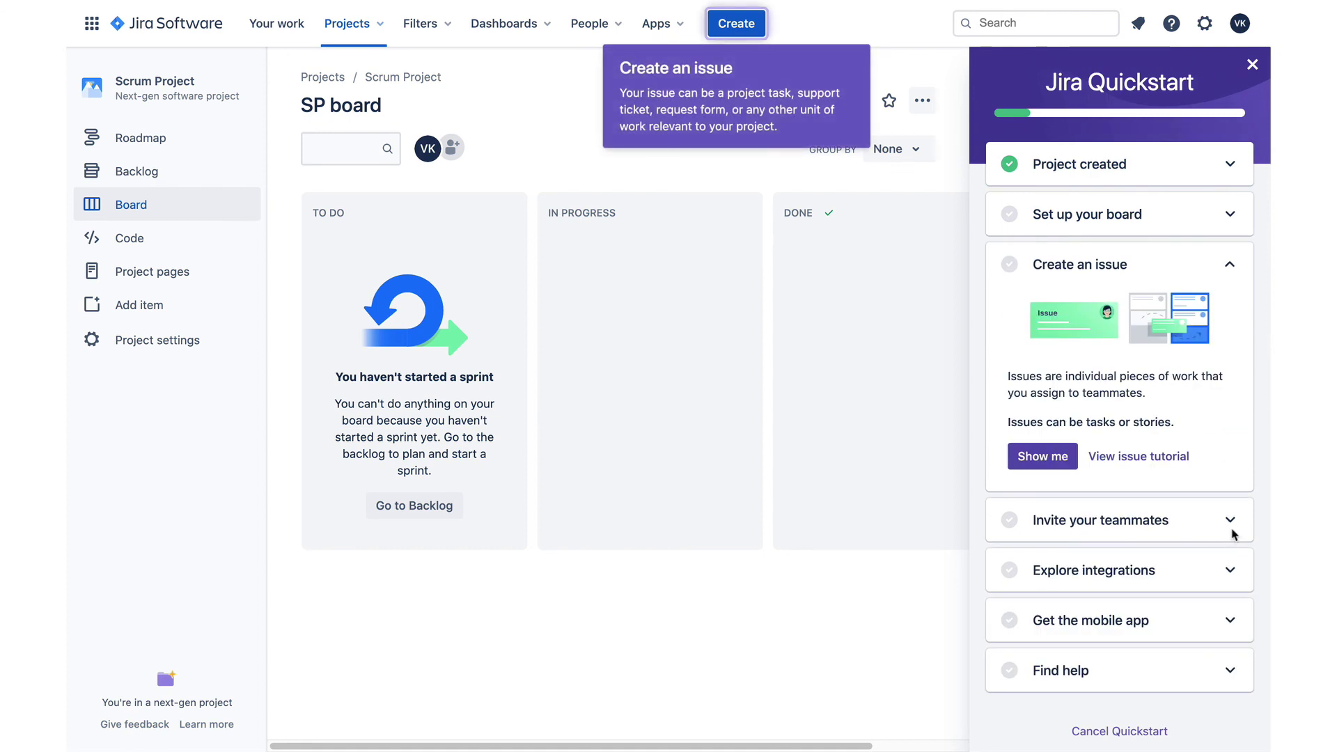
{"action": "left_click", "coordinate": [1230, 537]}
{"action": "left_click", "coordinate": [1240, 66]}
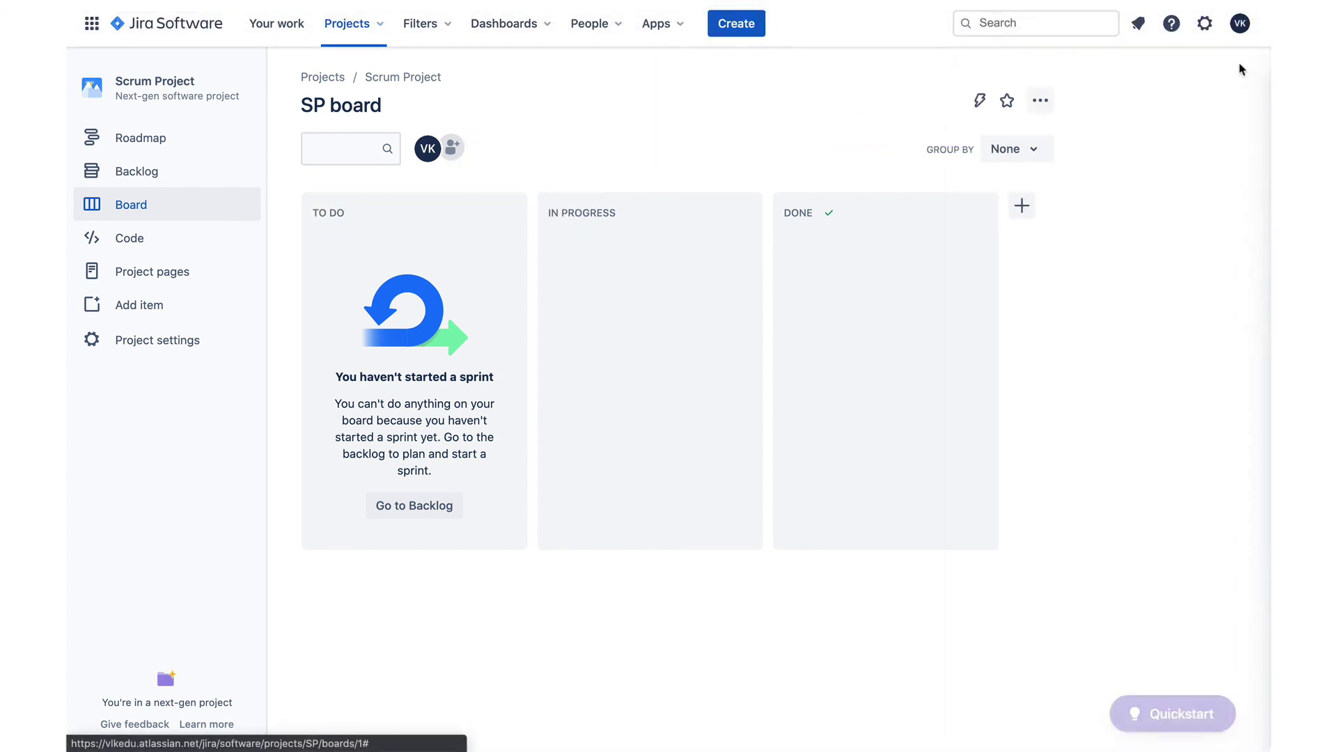
Switch to Confluence and view its home feed showing the new Scrum Project Home space
{"action": "left_click", "coordinate": [92, 25]}
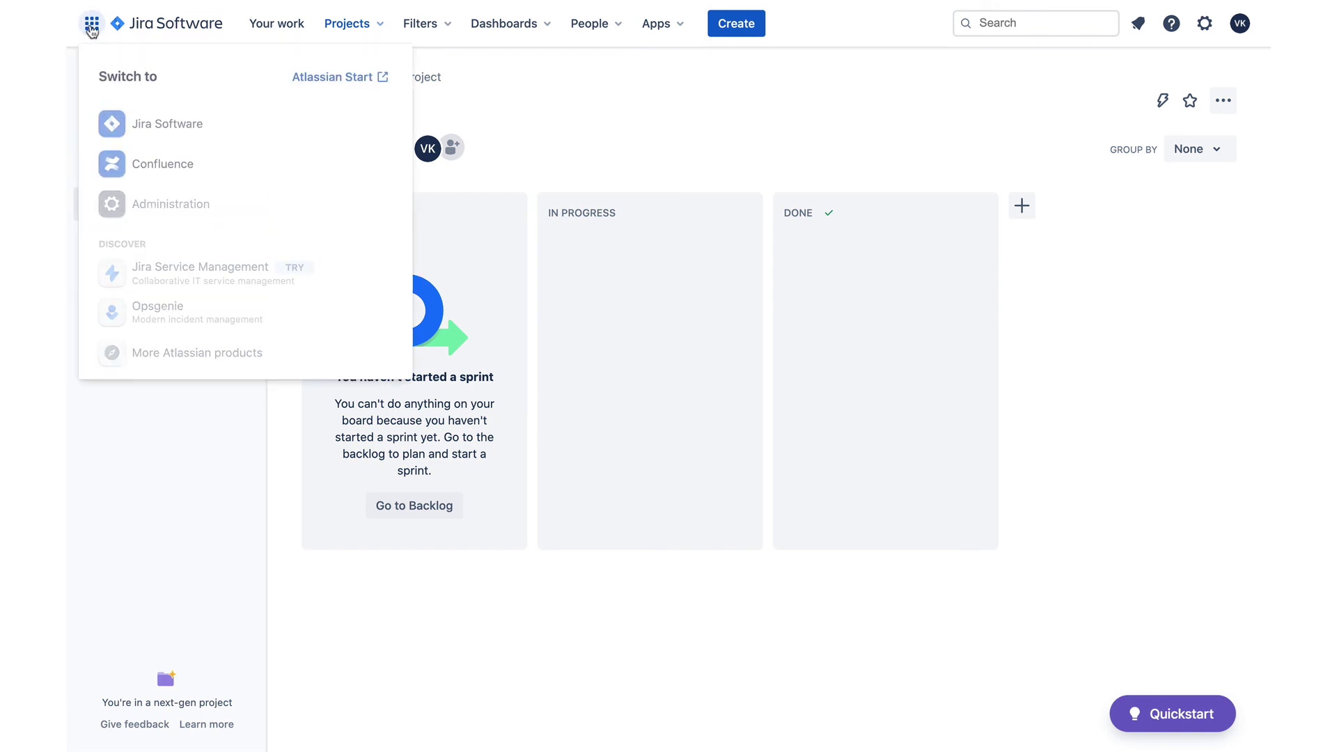
{"action": "left_click", "coordinate": [165, 163]}
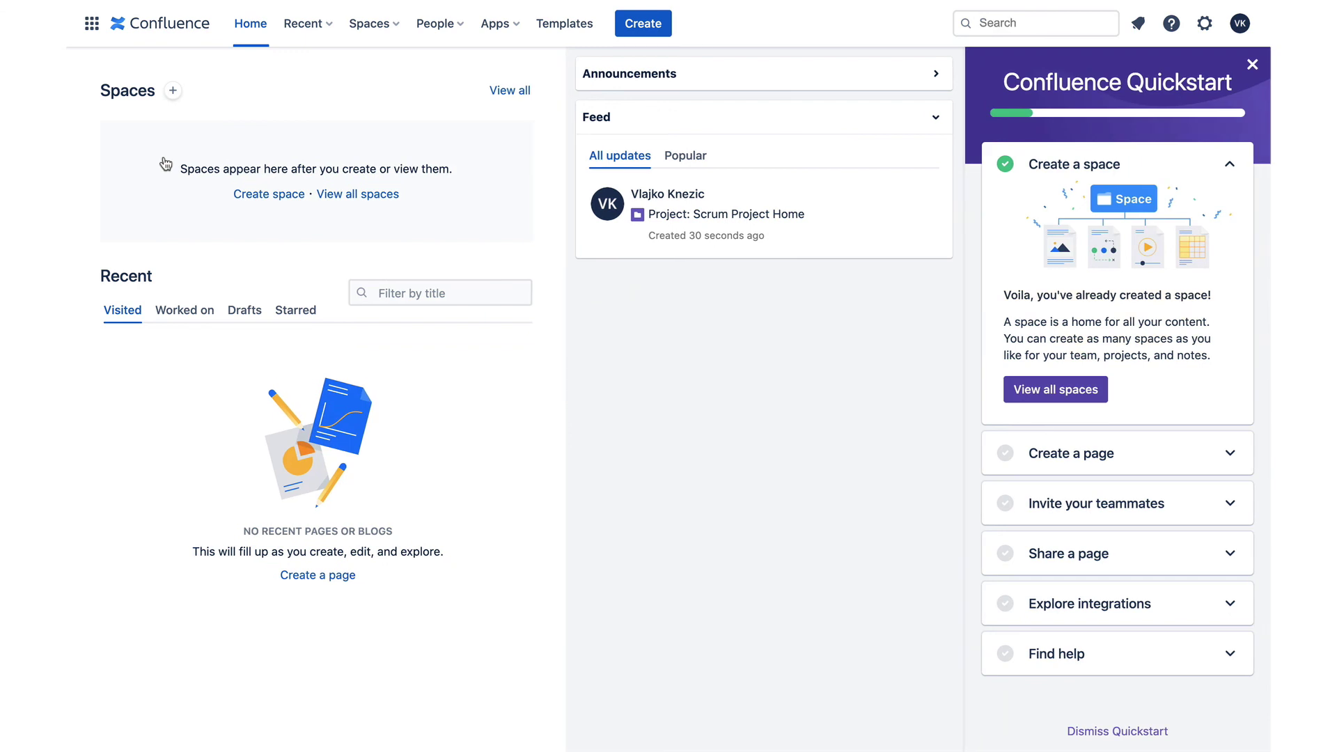
{"action": "left_click", "coordinate": [91, 25]}
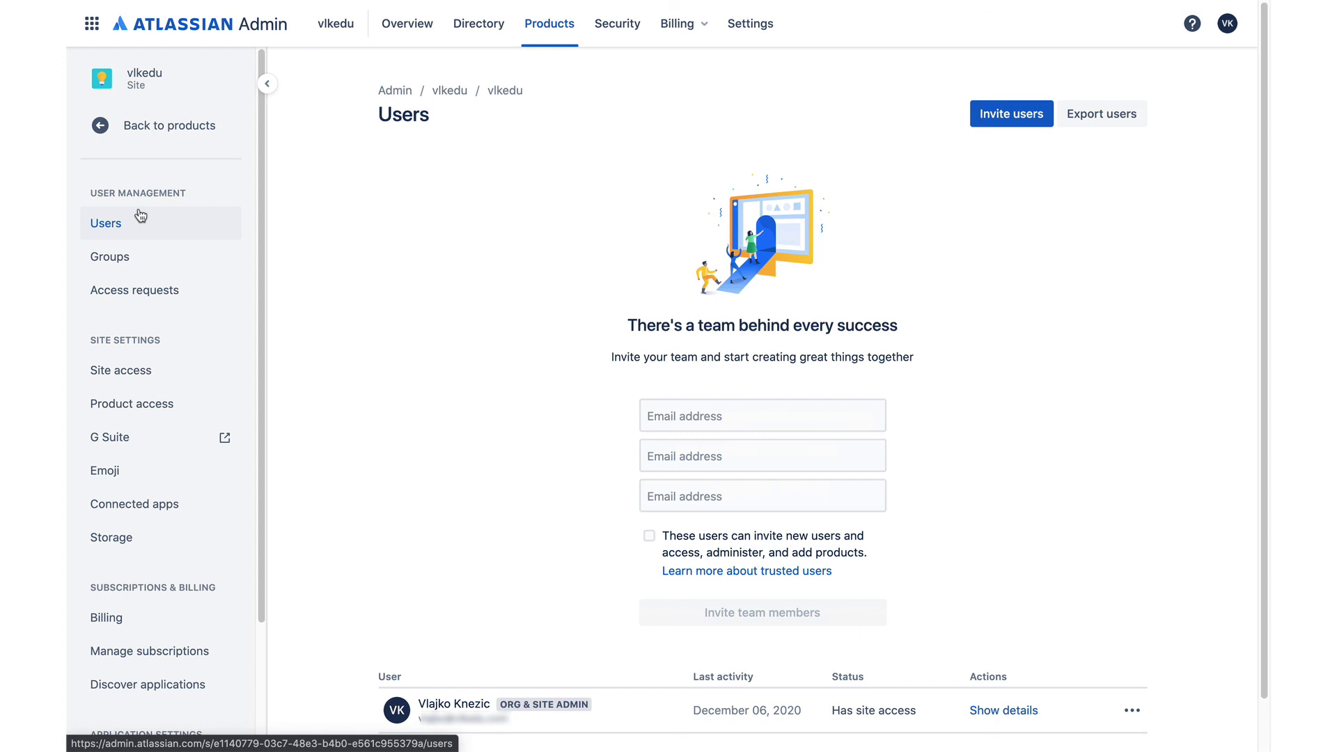
Leave Atlassian Admin's Users page and return to Jira Software
{"action": "left_click", "coordinate": [93, 24]}
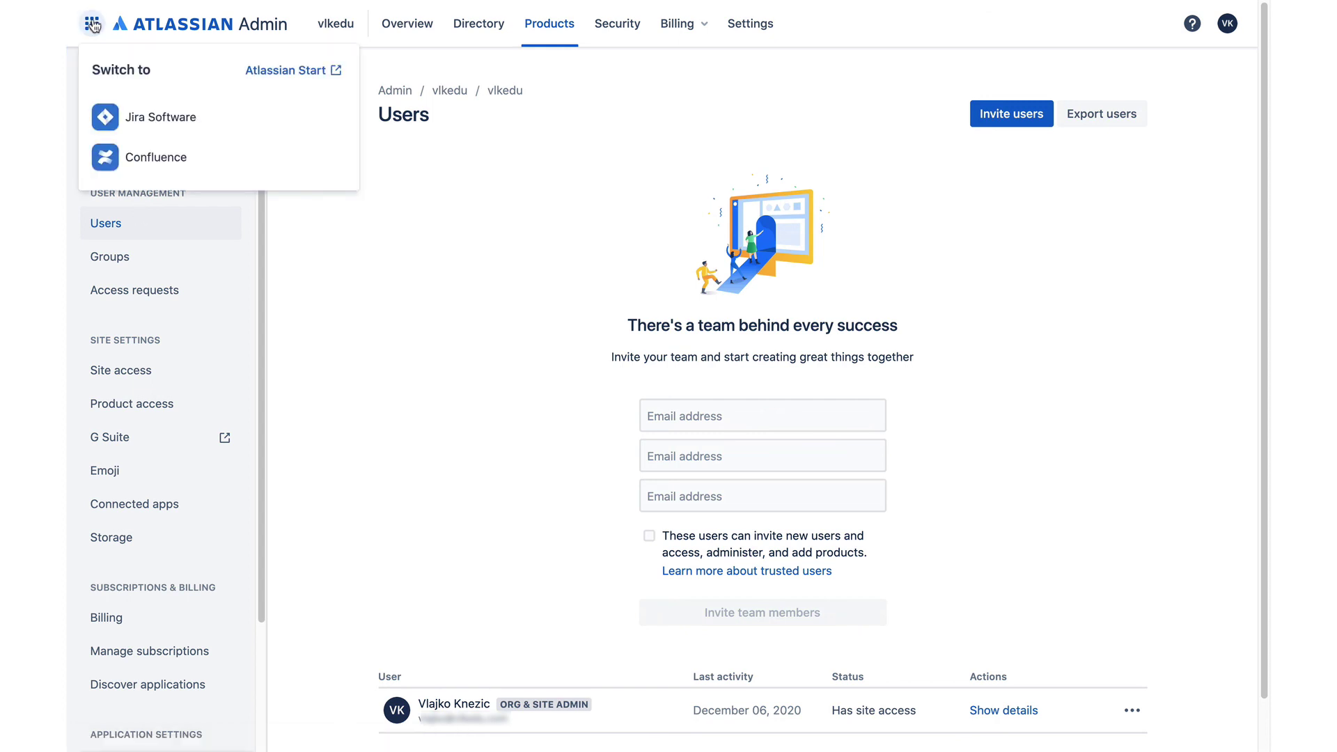
{"action": "left_click", "coordinate": [149, 128]}
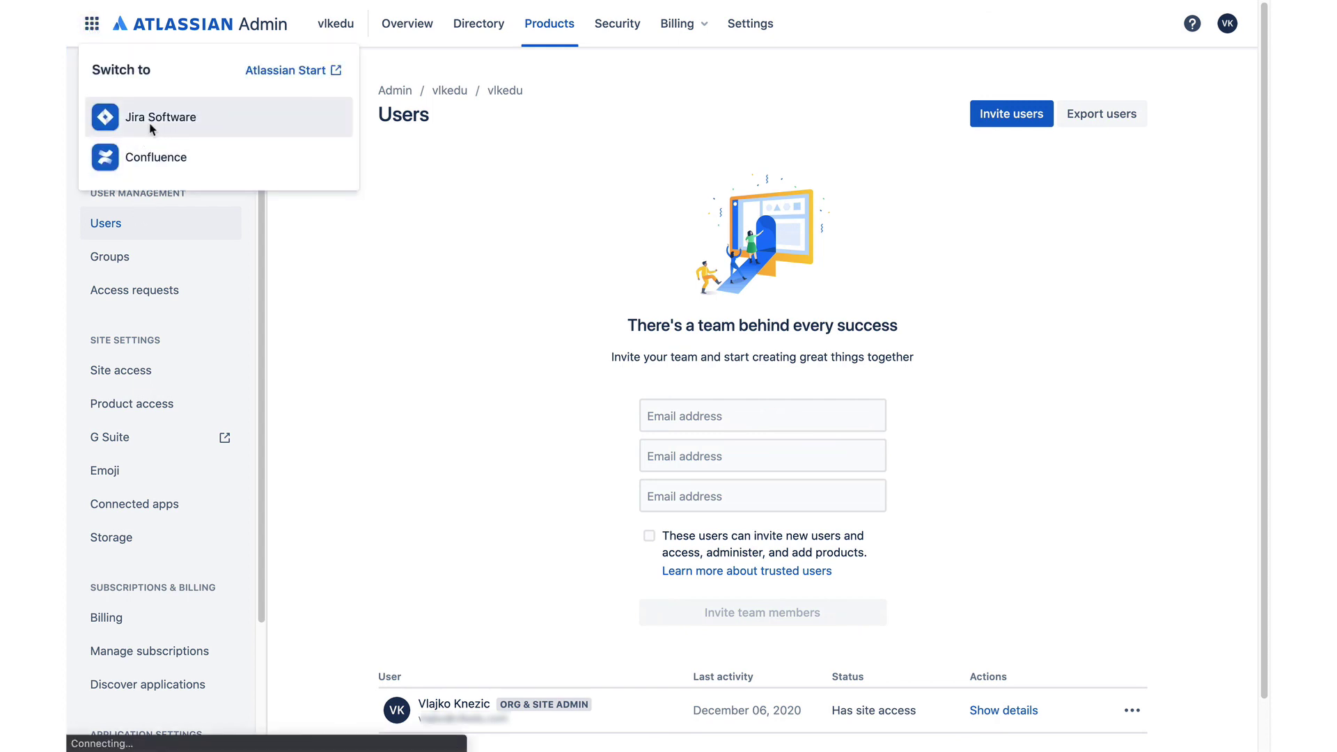